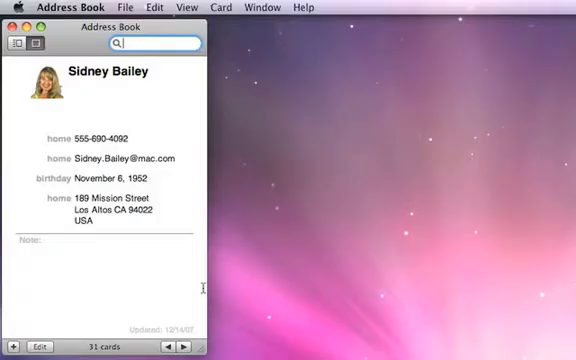
- Create a new contact group named 'Sales Reps'
click(18, 43)
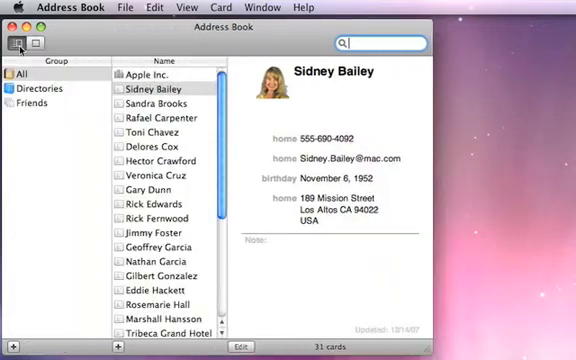
click(12, 346)
text(Sales Reps)
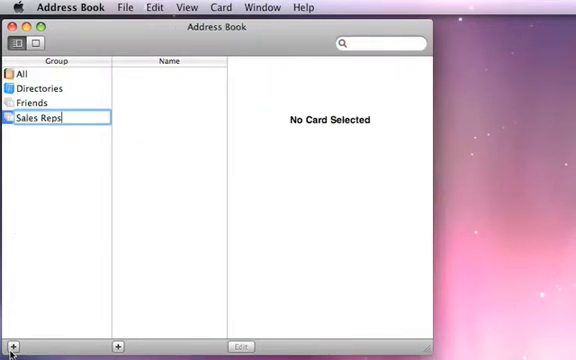
key(Return)
click(22, 74)
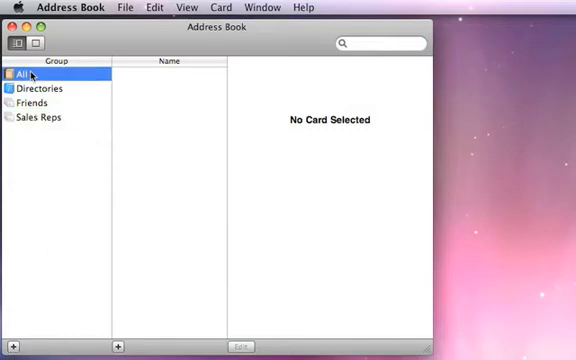
click(153, 89)
shift+click(152, 146)
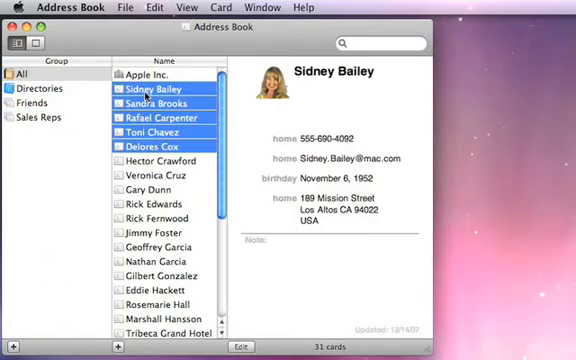
drag(150, 89, 82, 118)
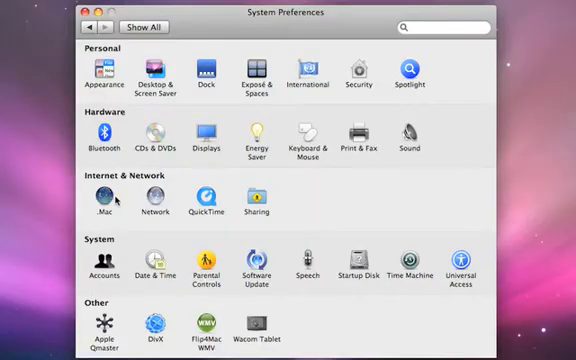
- In the .Mac preferences, check 'Synchronize with .Mac' and tick Contacts
click(106, 196)
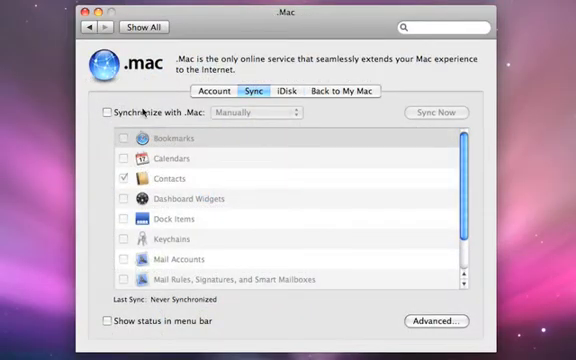
click(107, 112)
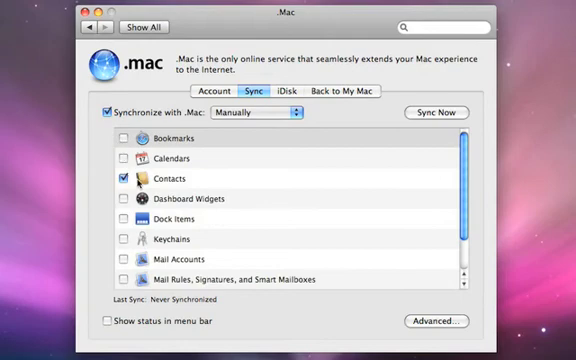
click(124, 178)
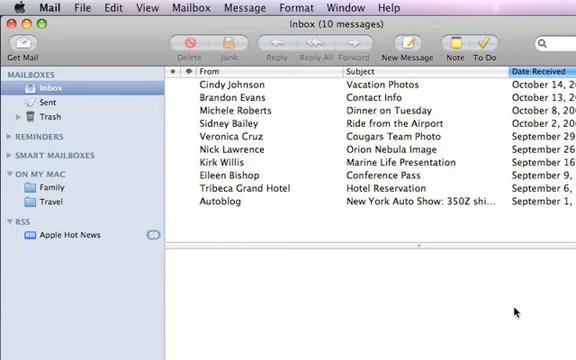
- Address a new message to Sales Reps, adding Cox, Brooks, Carpenter, Chavez and Bailey as recipients
click(406, 48)
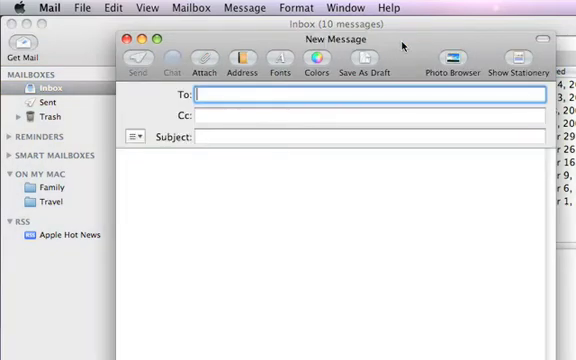
text(Sales Reps)
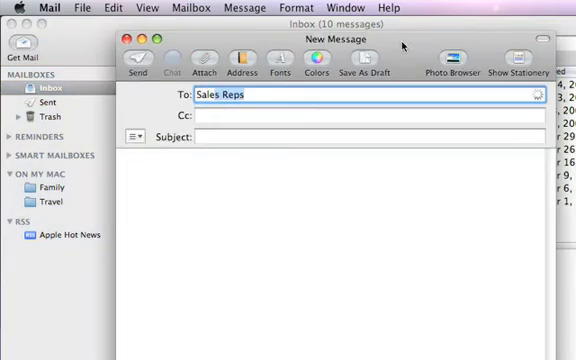
key(Tab)
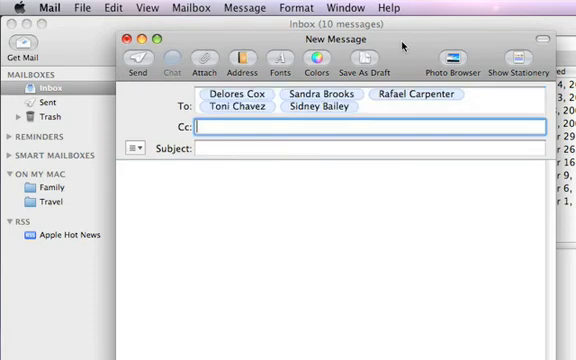